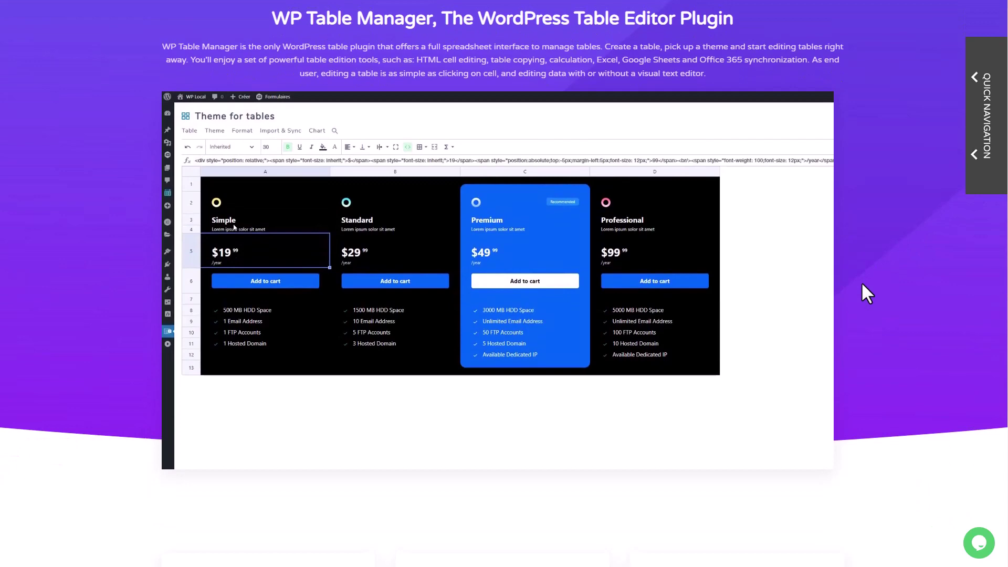
Step: Scroll through the WP Table Manager product page's feature sections down to user access
scroll(820, 325, "down", 5)
scroll(817, 327, "down", 10)
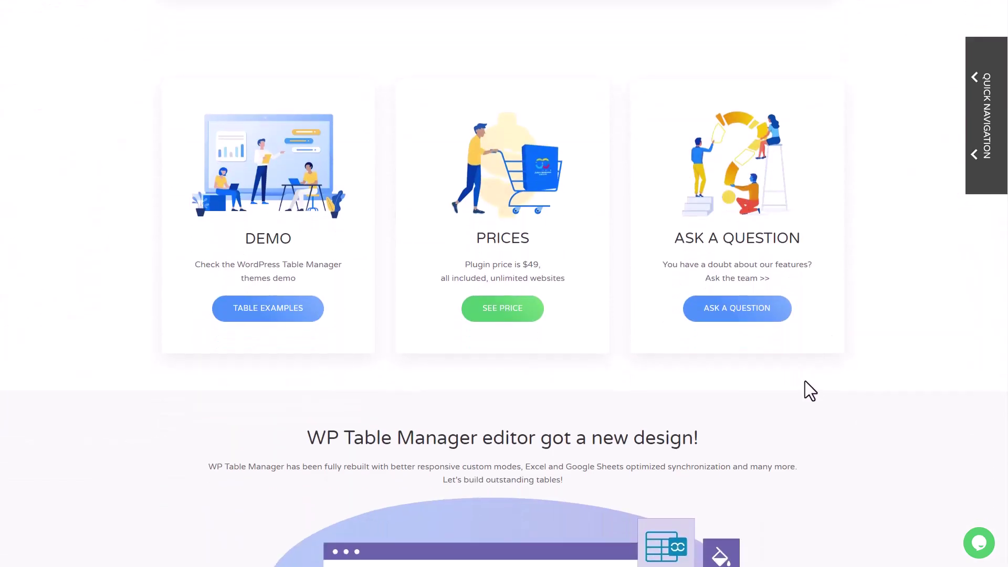
scroll(875, 328, "down", 1)
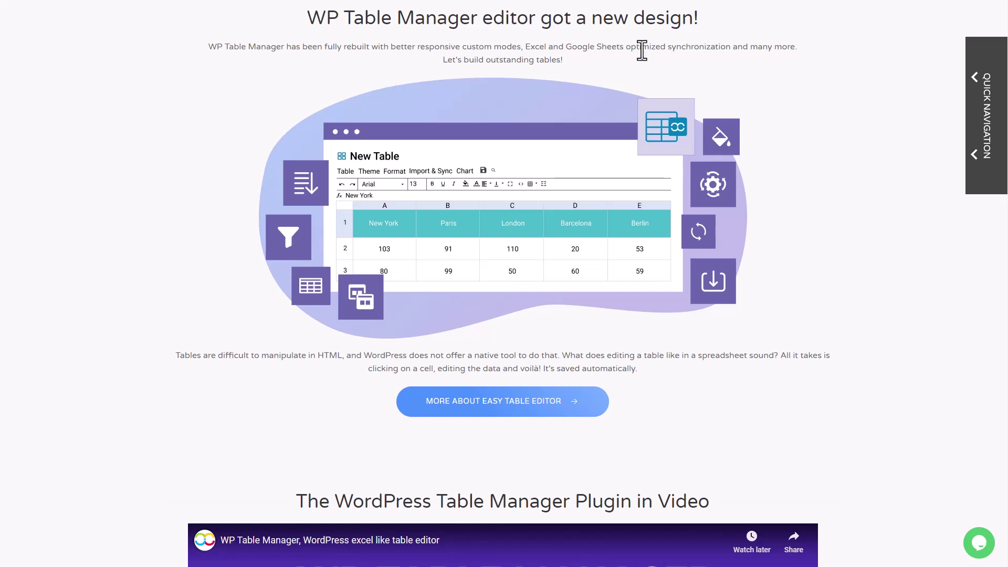
scroll(822, 320, "down", 8)
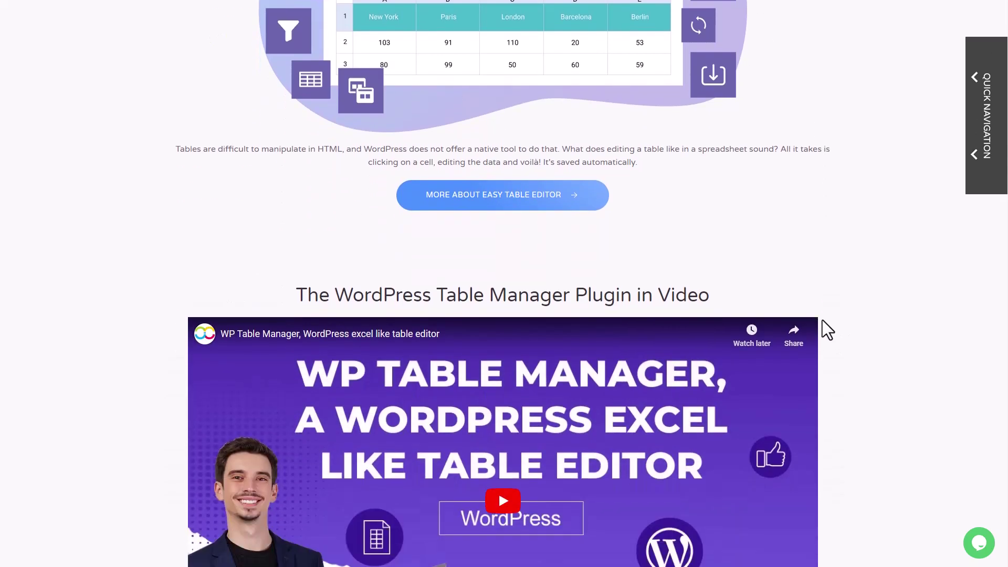
scroll(879, 304, "down", 10)
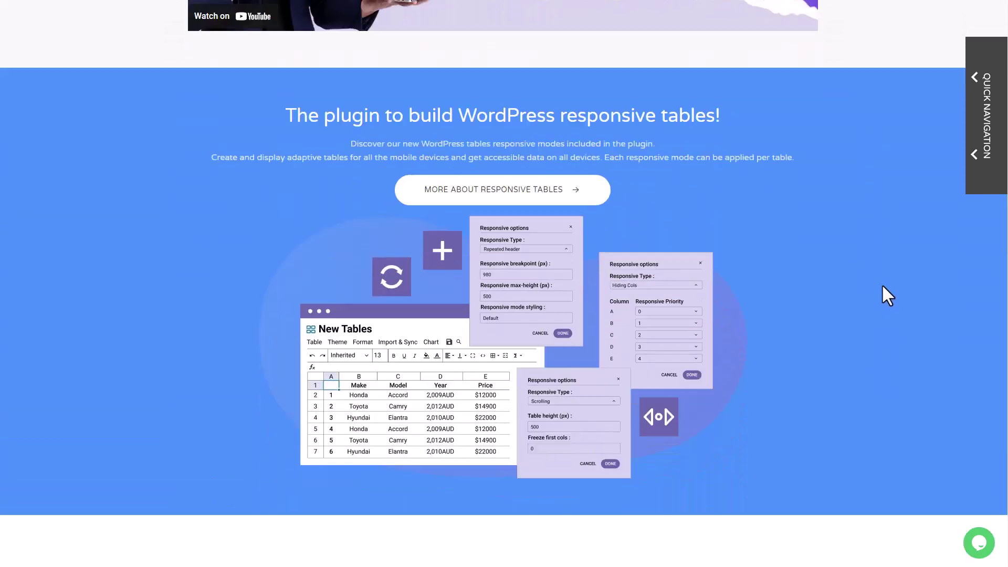
scroll(884, 265, "up", 1)
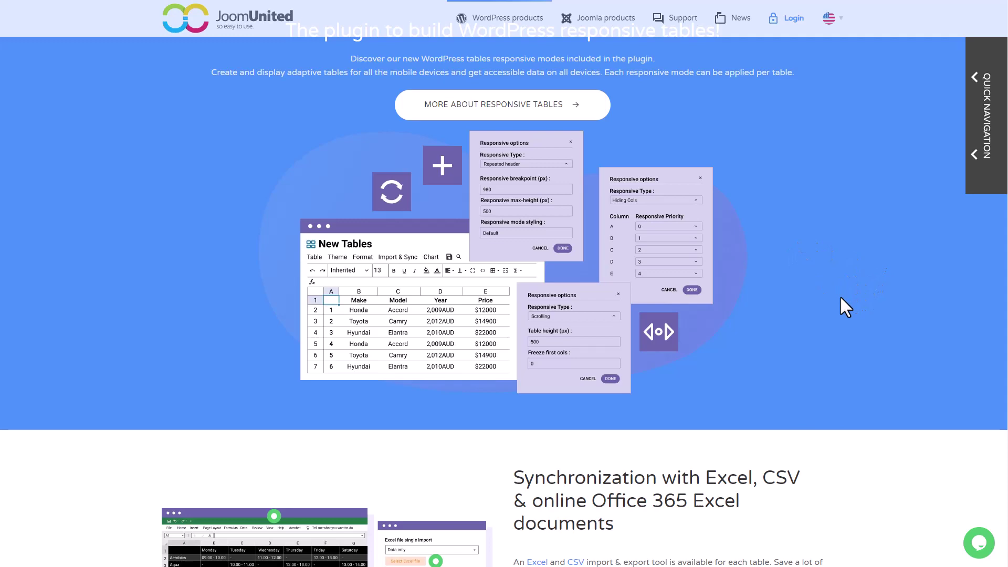
scroll(840, 298, "down", 9)
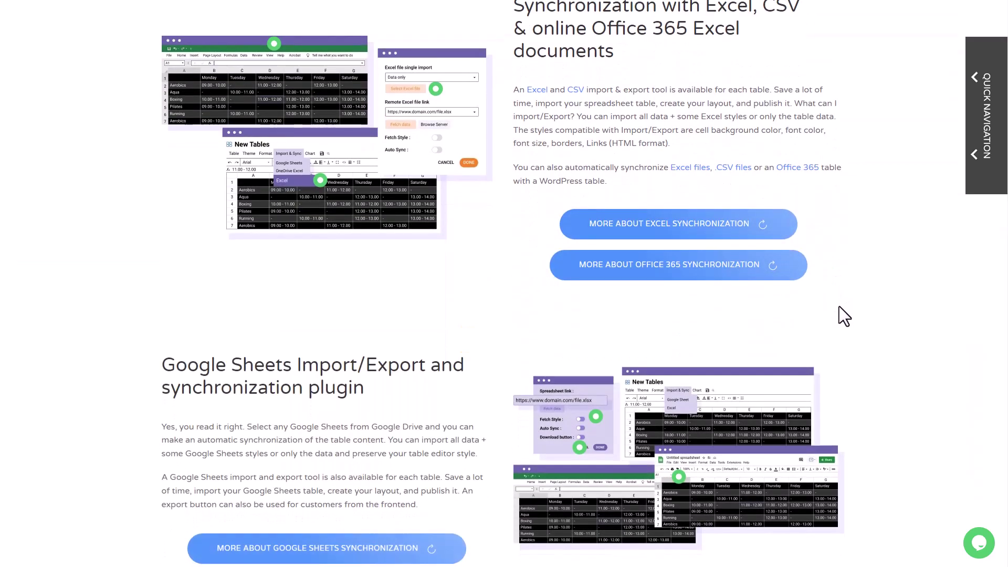
scroll(888, 294, "up", 1)
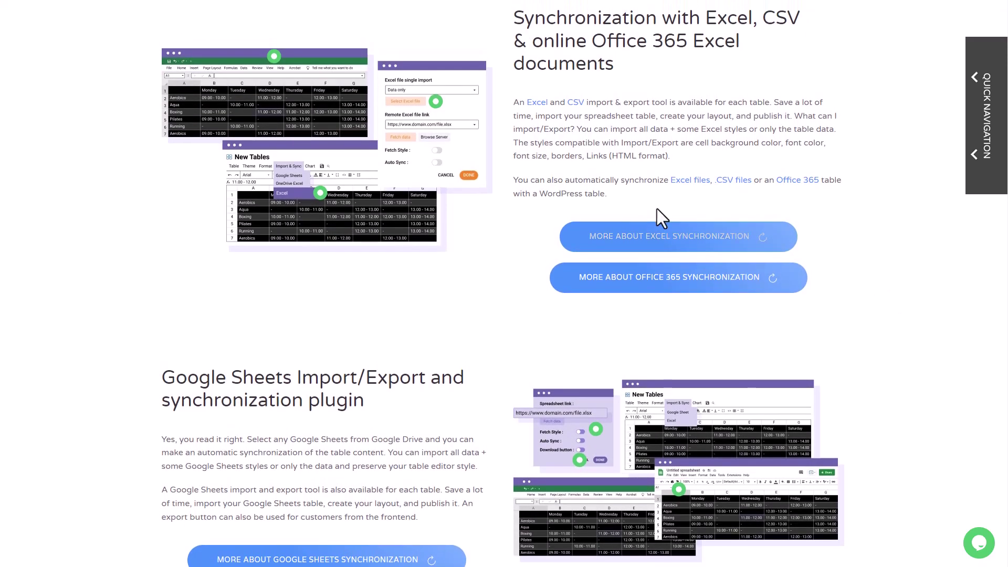
scroll(848, 299, "down", 7)
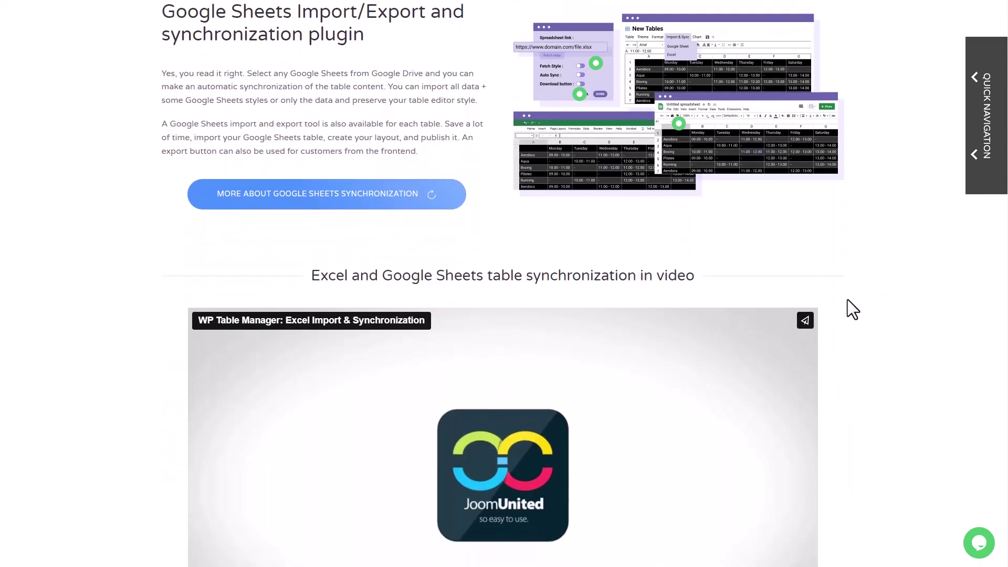
scroll(847, 299, "down", 11)
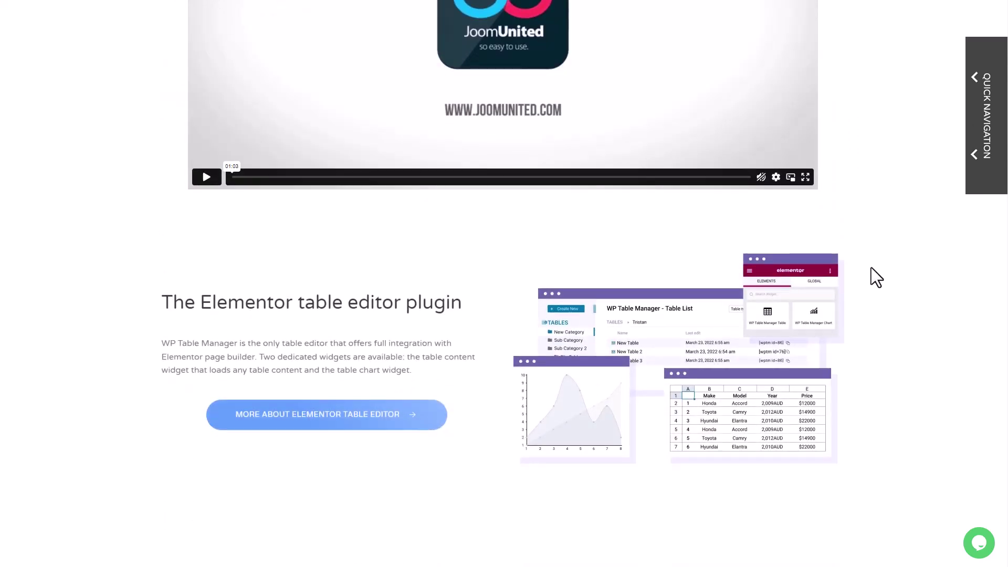
scroll(871, 269, "down", 2)
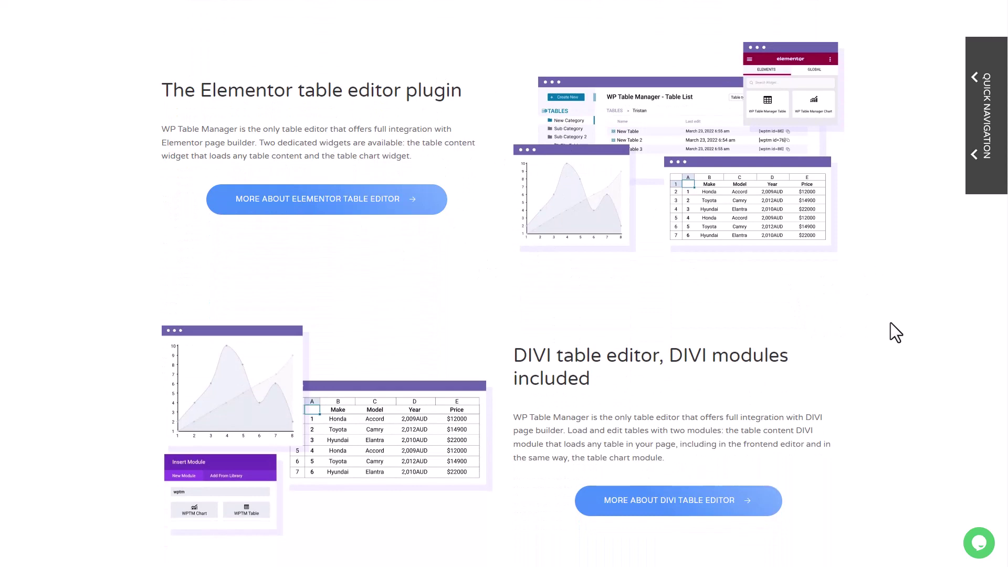
scroll(914, 332, "down", 10)
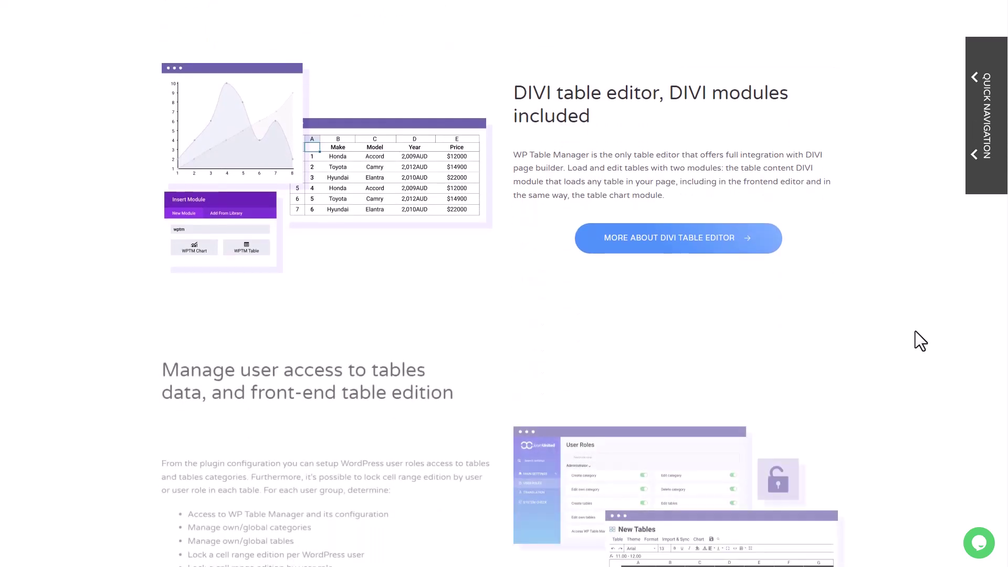
scroll(915, 332, "down", 1)
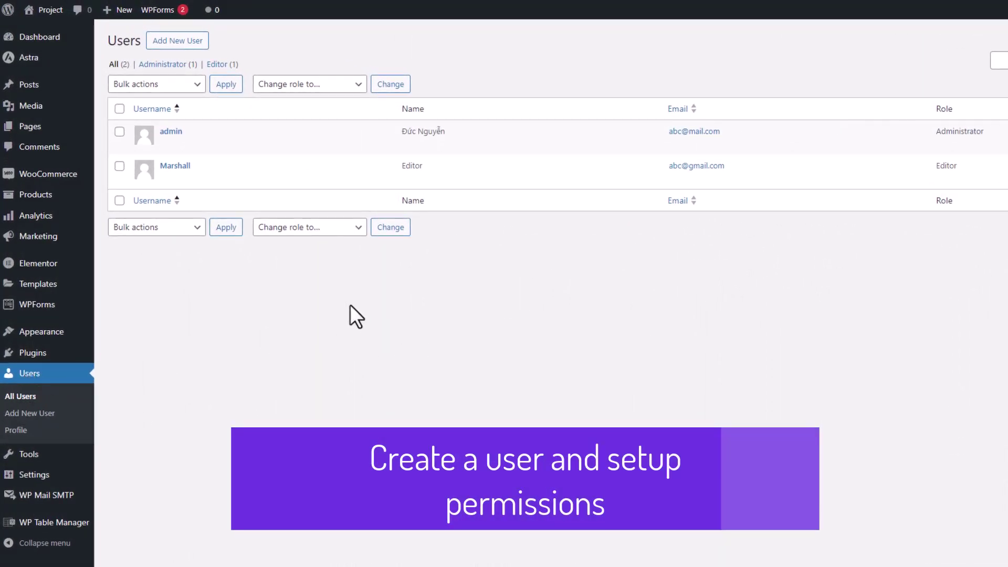
Step: Start a new WordPress user, enter a username and assign the Editor role
mouse_move(160, 169)
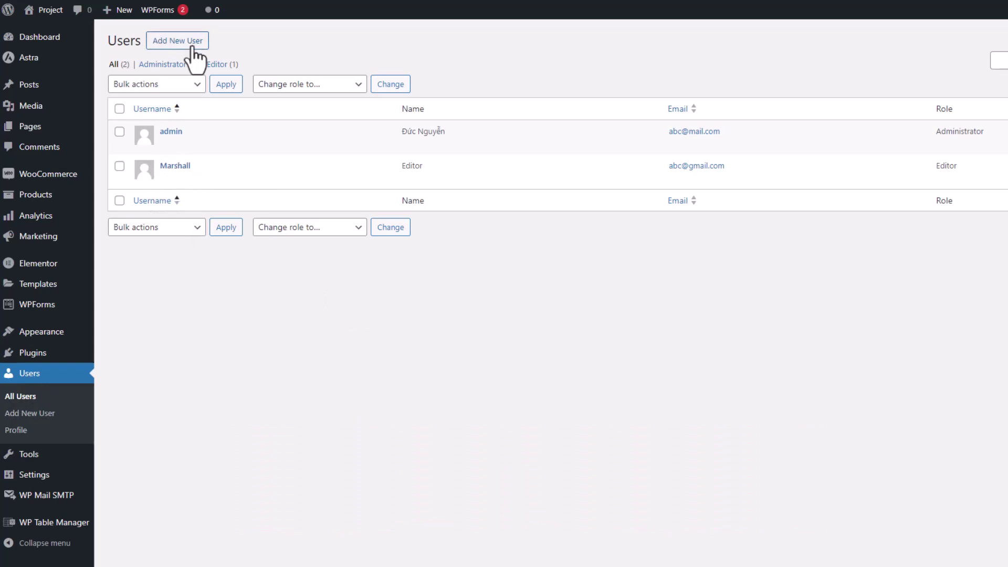
left_click(178, 41)
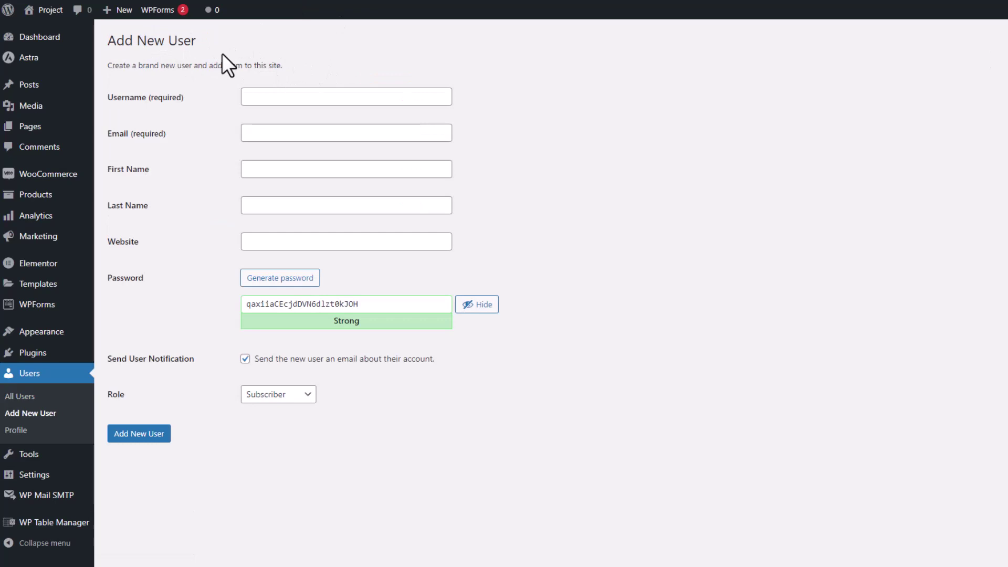
left_click(298, 97)
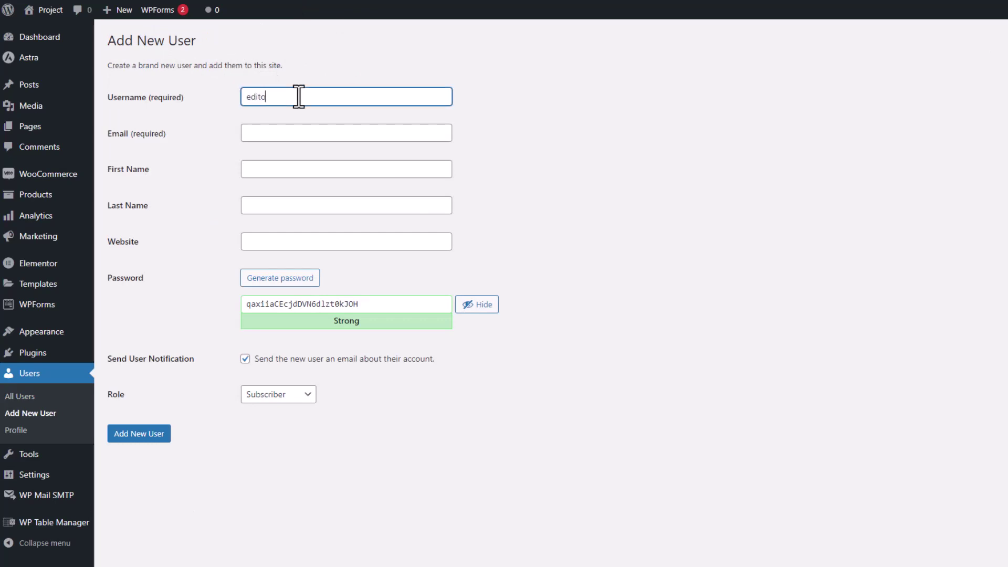
left_click(276, 394)
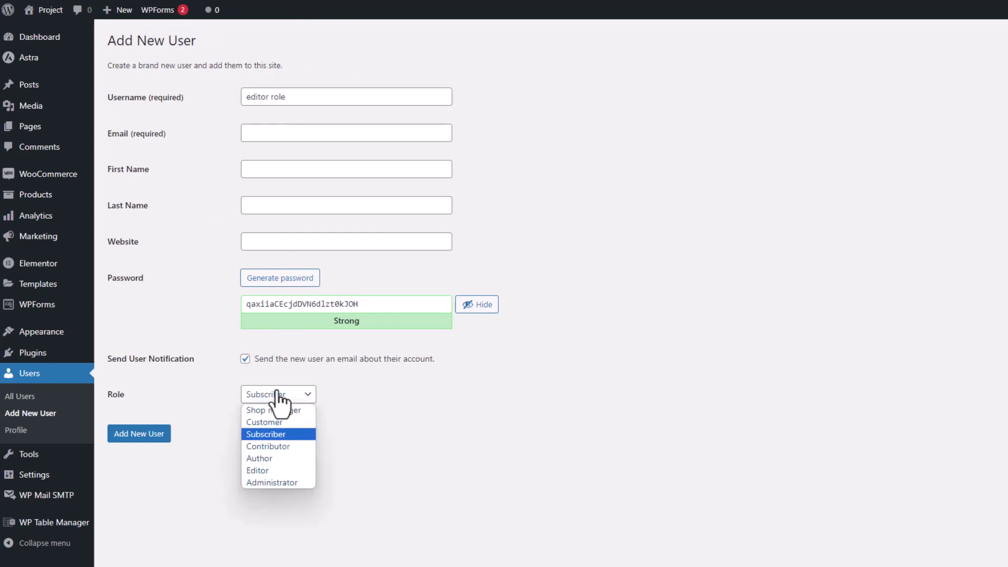
left_click(247, 470)
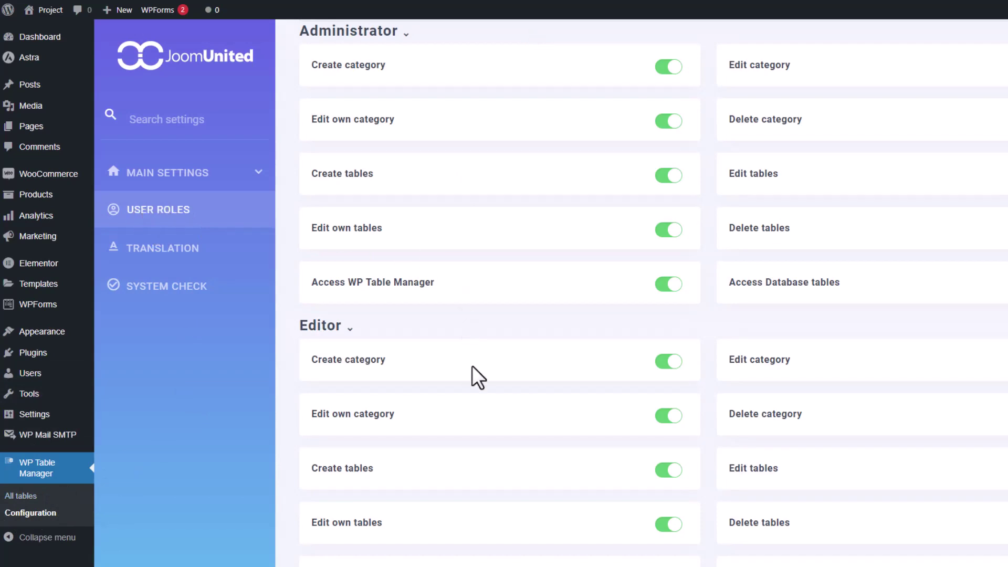
Step: Turn off the Editor role's Delete tables and Access Database tables permissions, then save
scroll(472, 375, "down", 3)
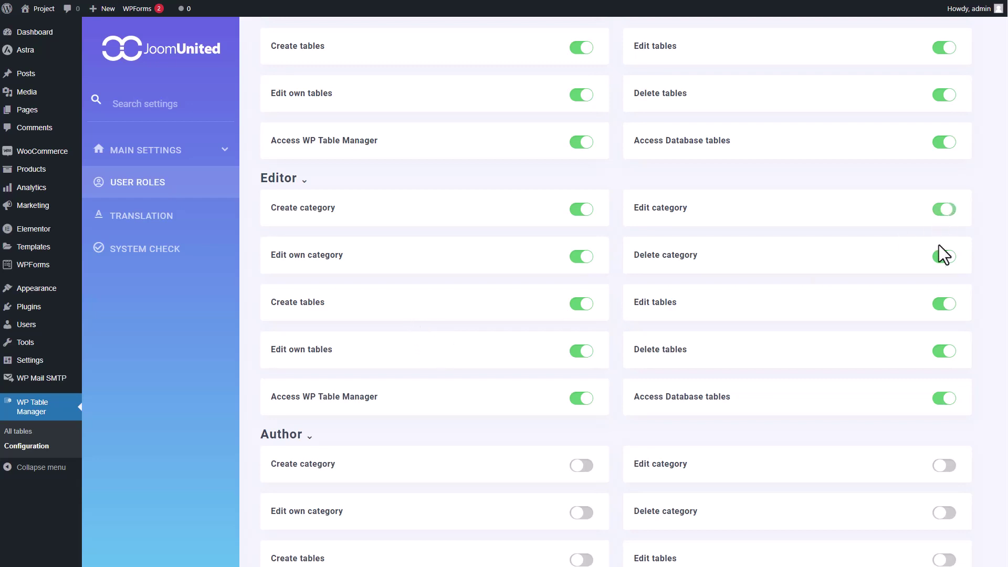
left_click(944, 349)
left_click(944, 398)
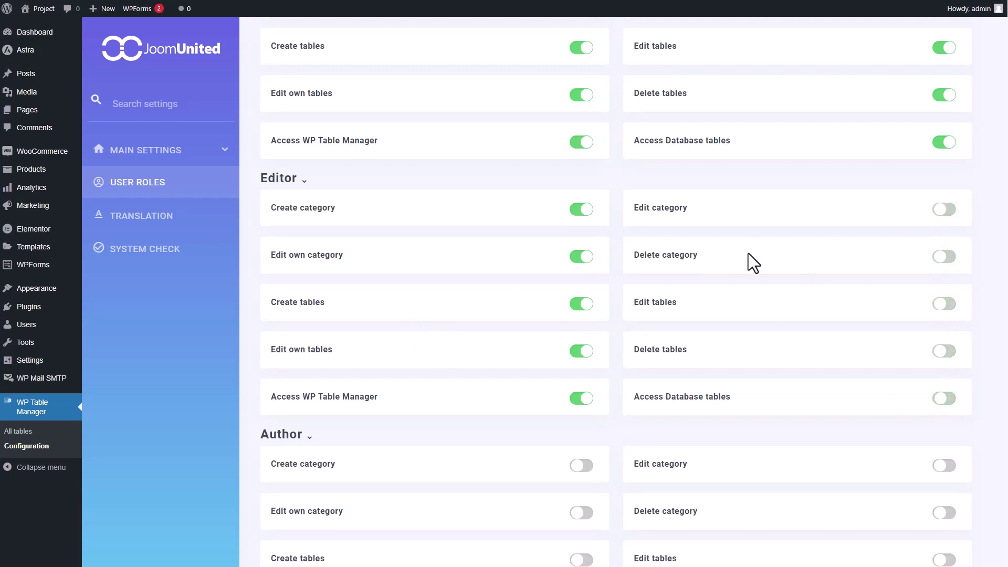
scroll(711, 391, "down", 18)
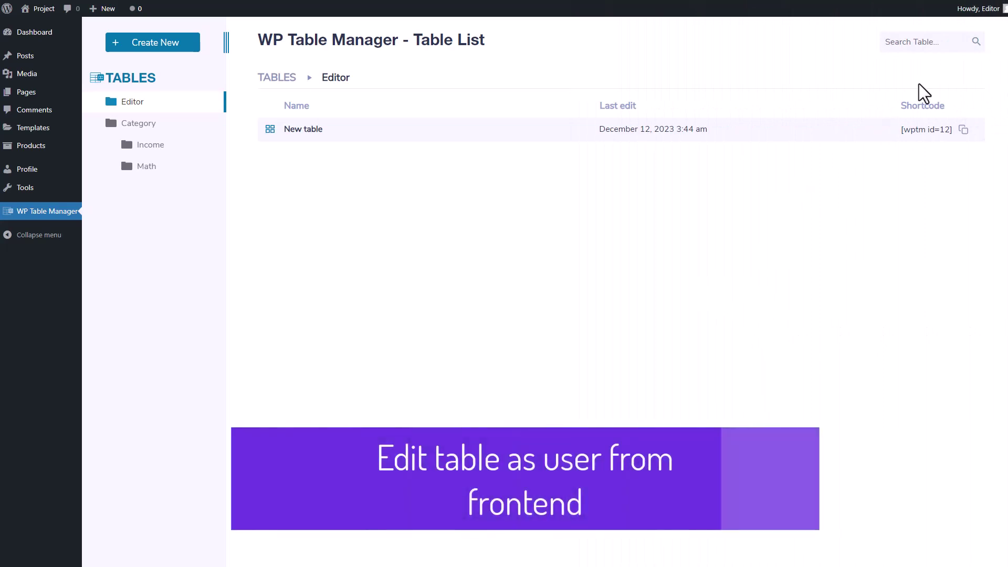
Step: From the Category folder, create a category named 'new' with Editor as its parent
mouse_move(990, 11)
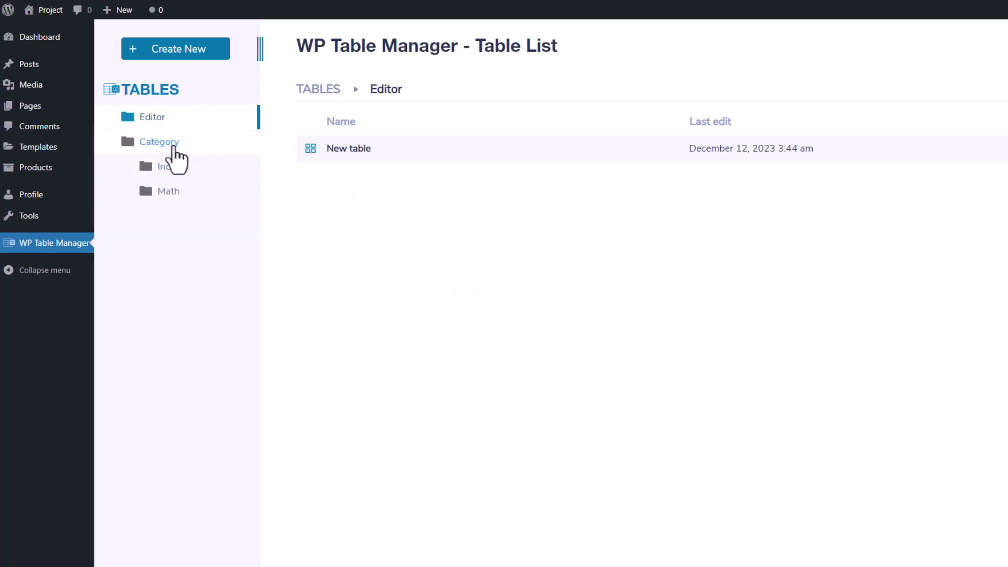
left_click(173, 144)
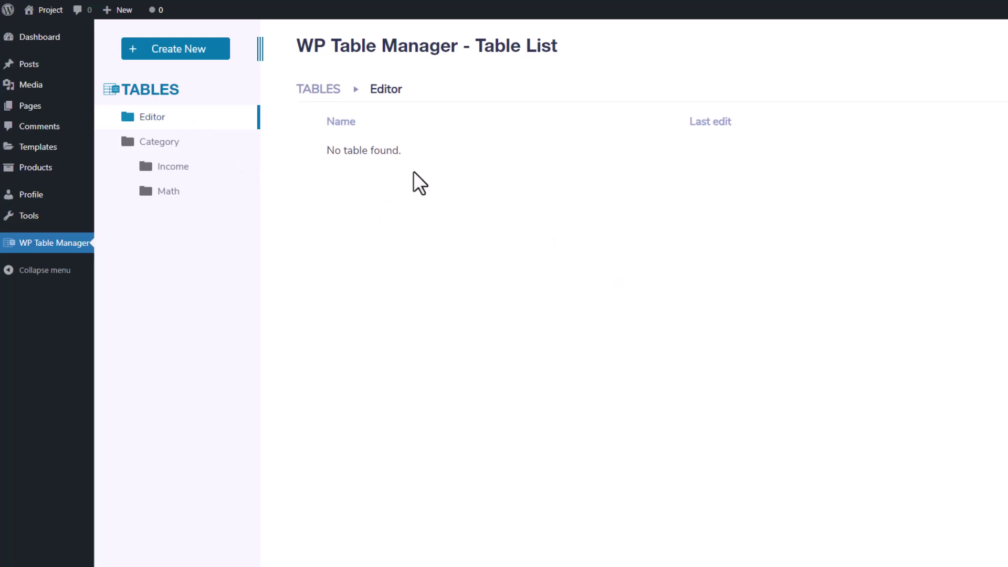
left_click(179, 50)
left_click(181, 55)
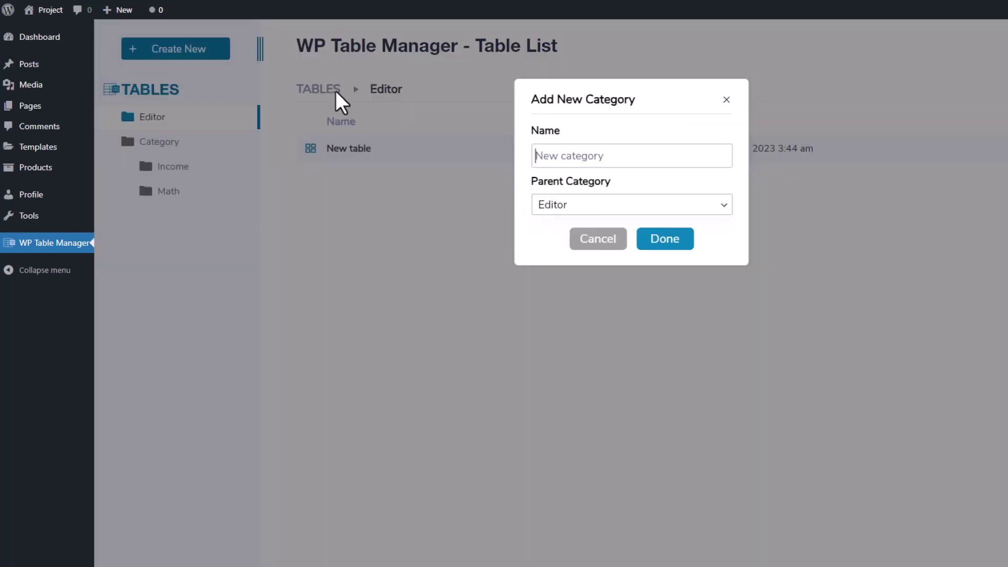
left_click(626, 155)
type("new")
left_click(670, 247)
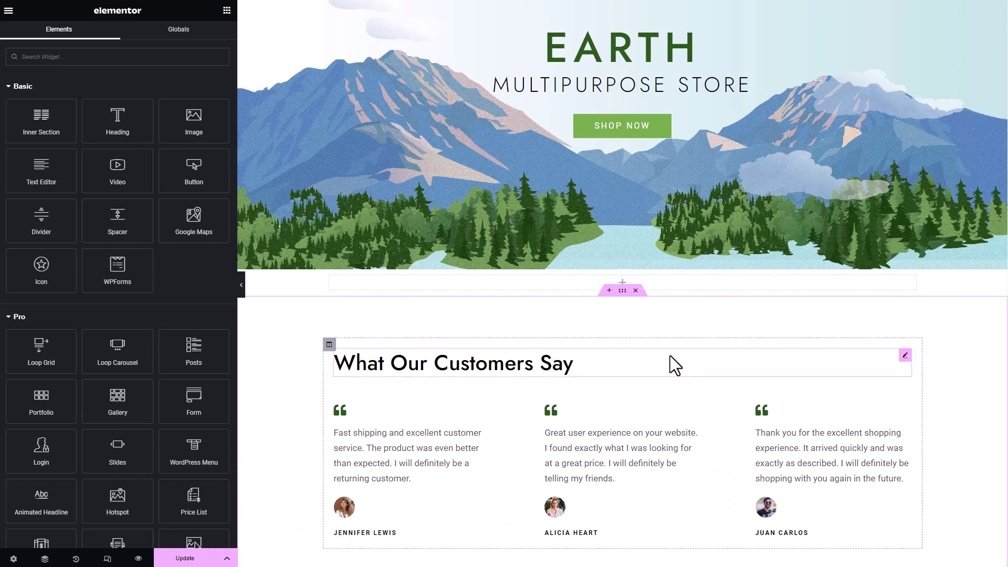
Step: Drop a WP Table Manager Table widget into a new section above the testimonials and select Table manager 1
left_click(610, 272)
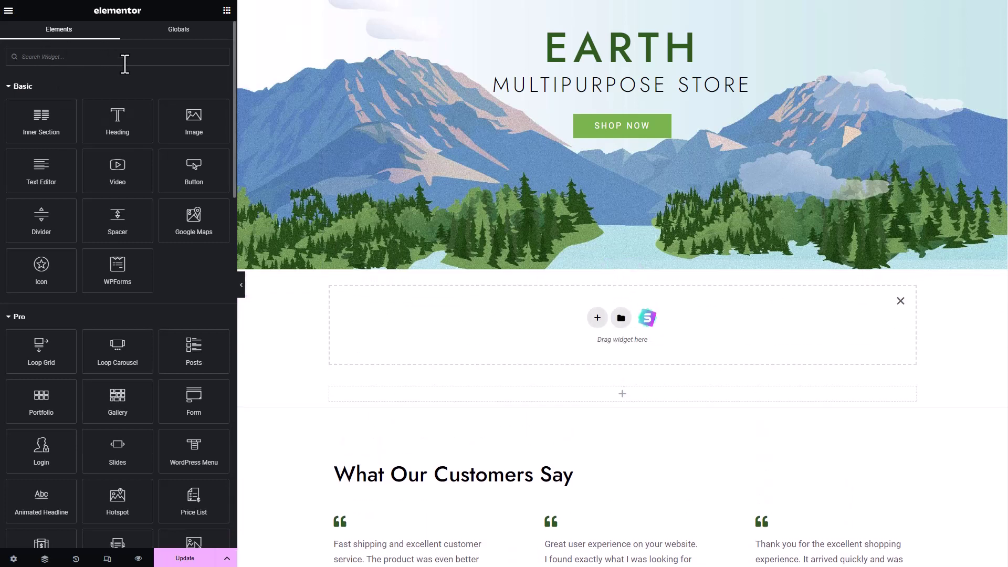
type("WP table")
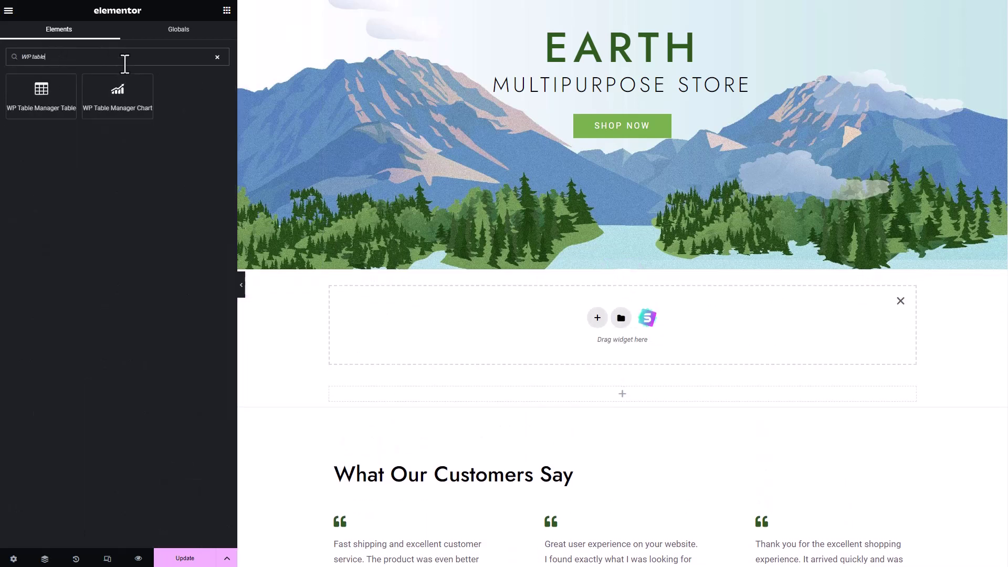
left_click_drag(31, 109, 608, 326)
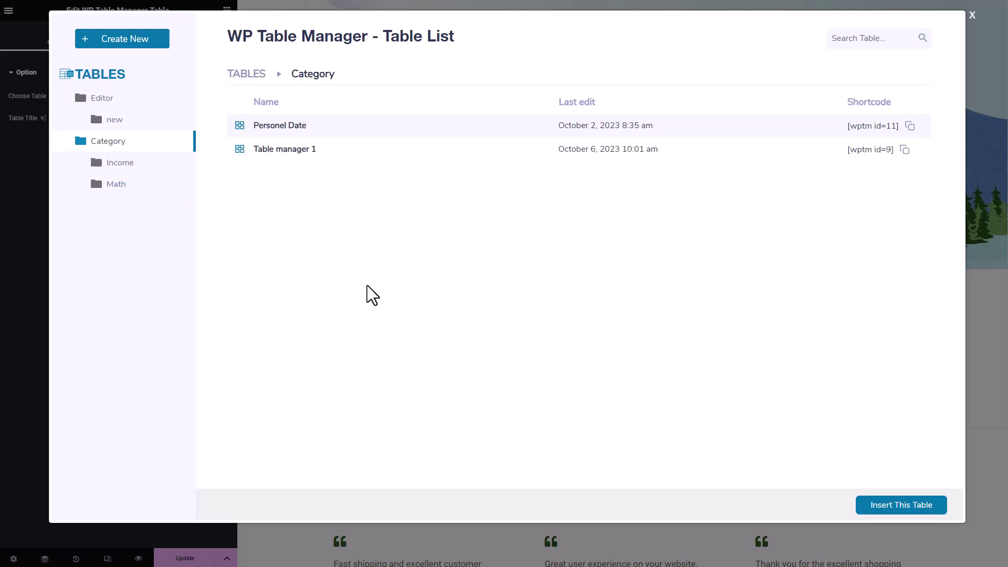
left_click(284, 149)
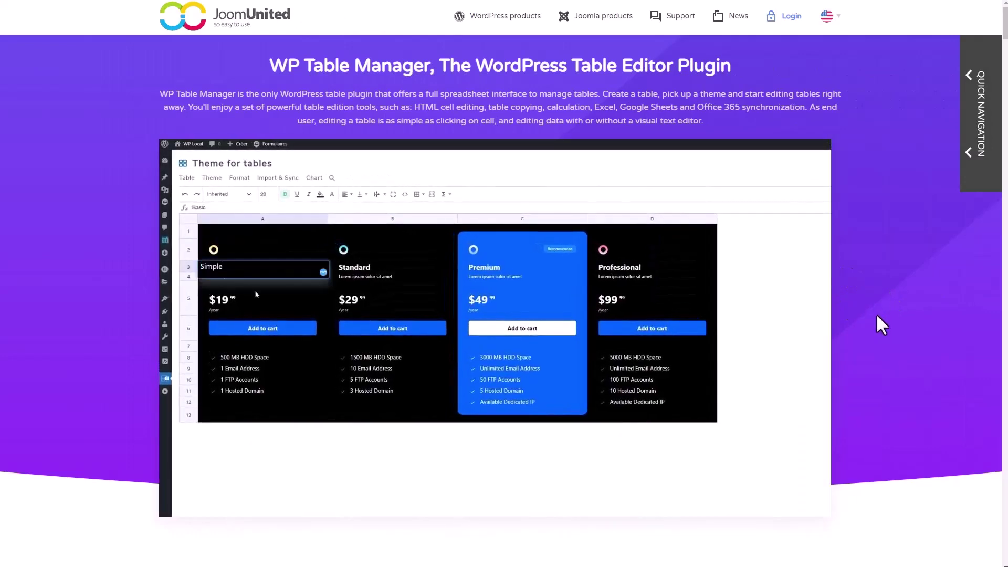
Step: Scroll the product page to the integration cards and the $49 one-year PRO plan's features
left_click_drag(1004, 29, 1003, 438)
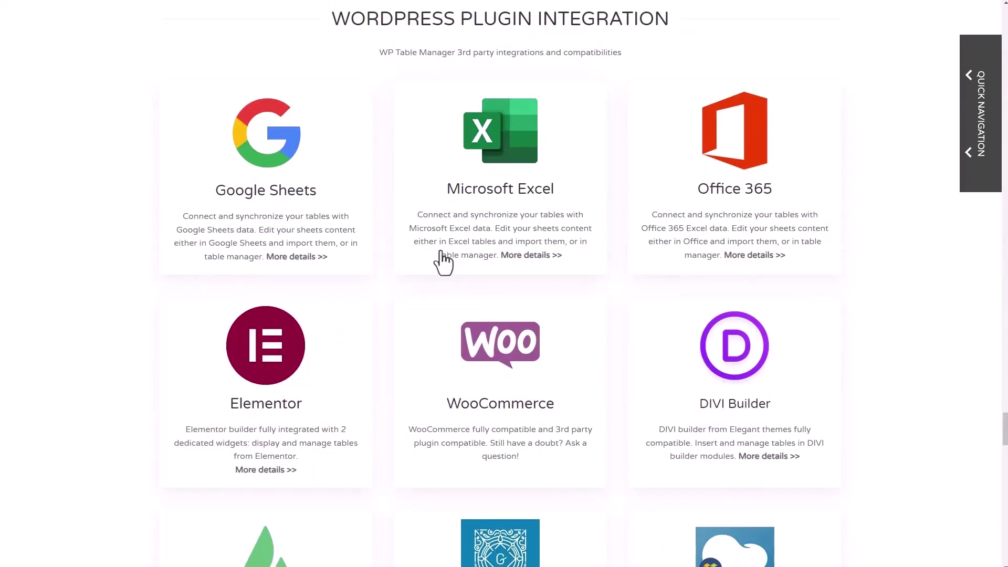
scroll(788, 294, "down", 1)
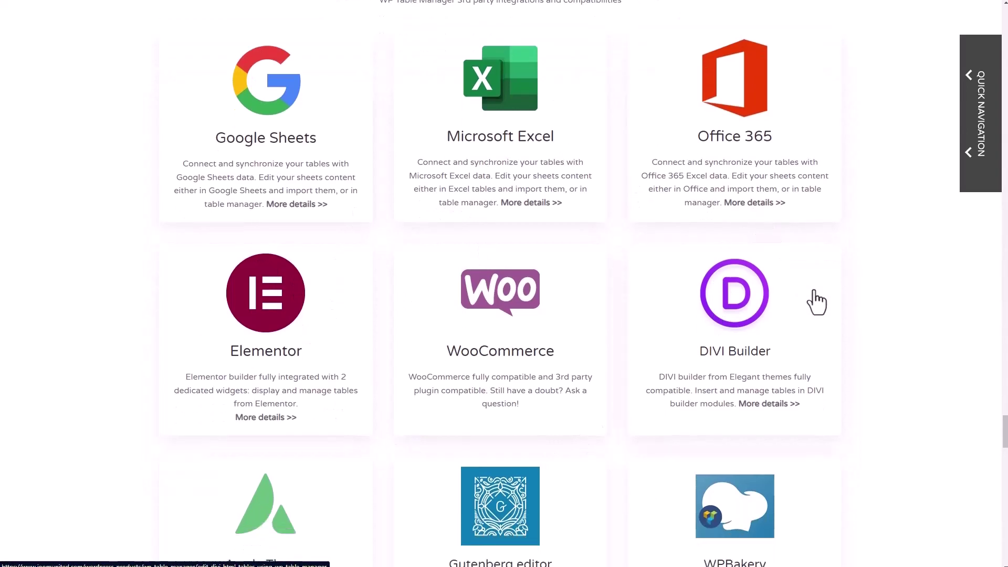
scroll(839, 302, "down", 1)
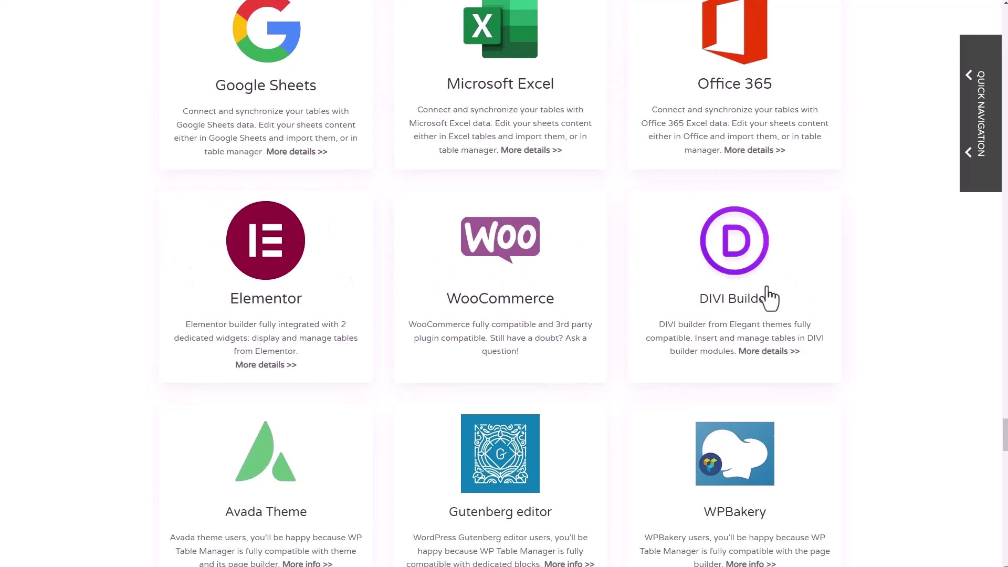
scroll(770, 292, "down", 20)
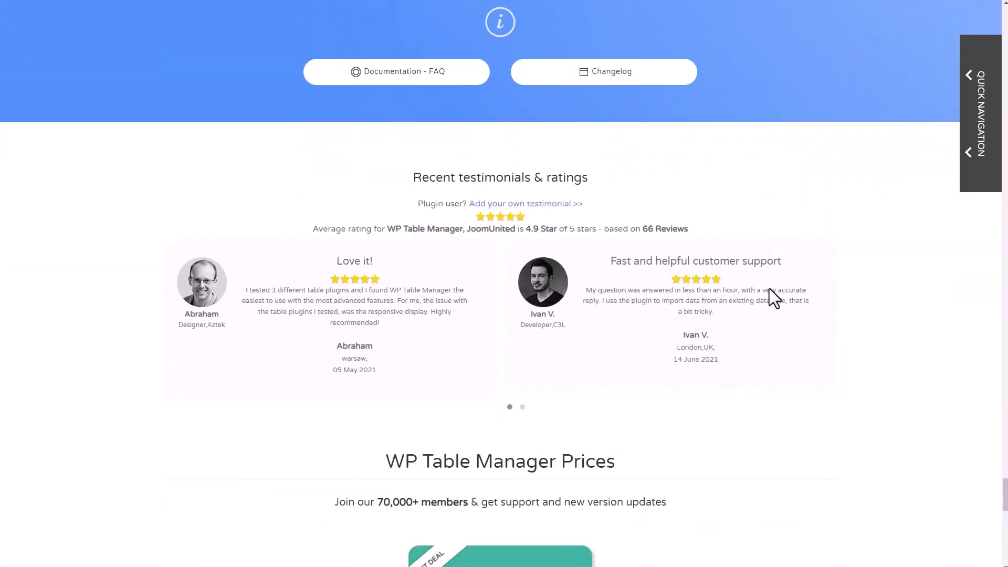
scroll(769, 288, "up", 5)
scroll(735, 286, "down", 11)
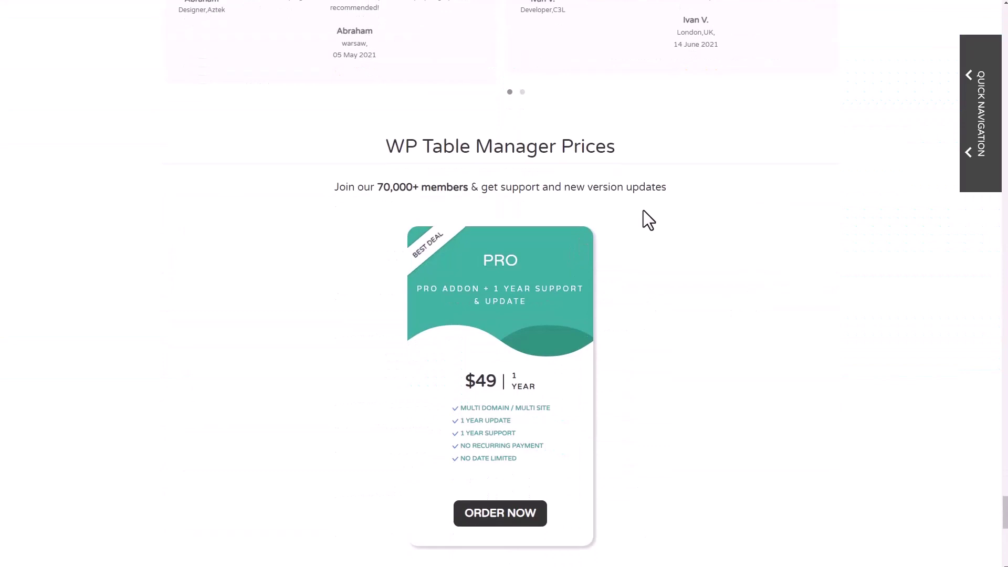
scroll(770, 285, "down", 2)
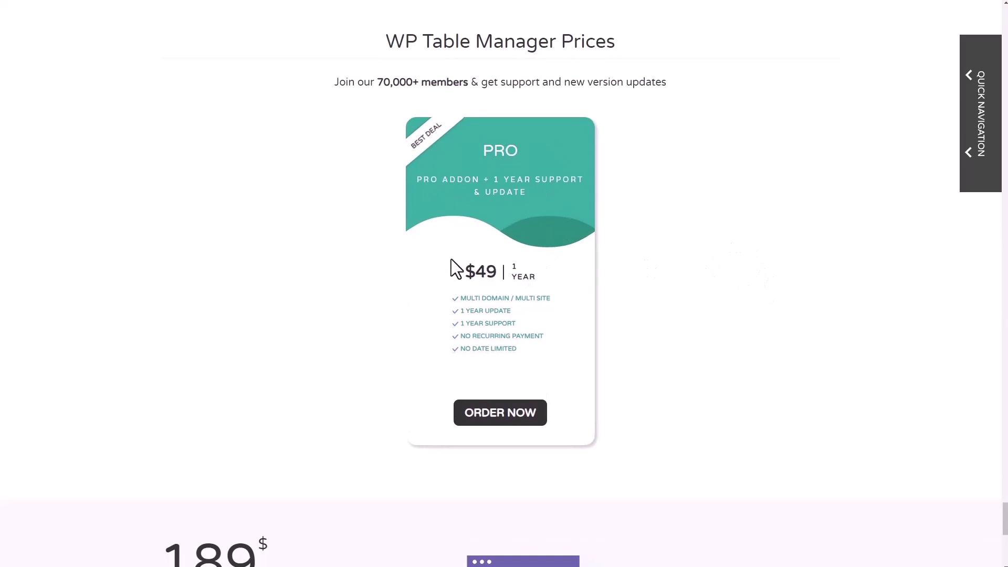
mouse_move(501, 298)
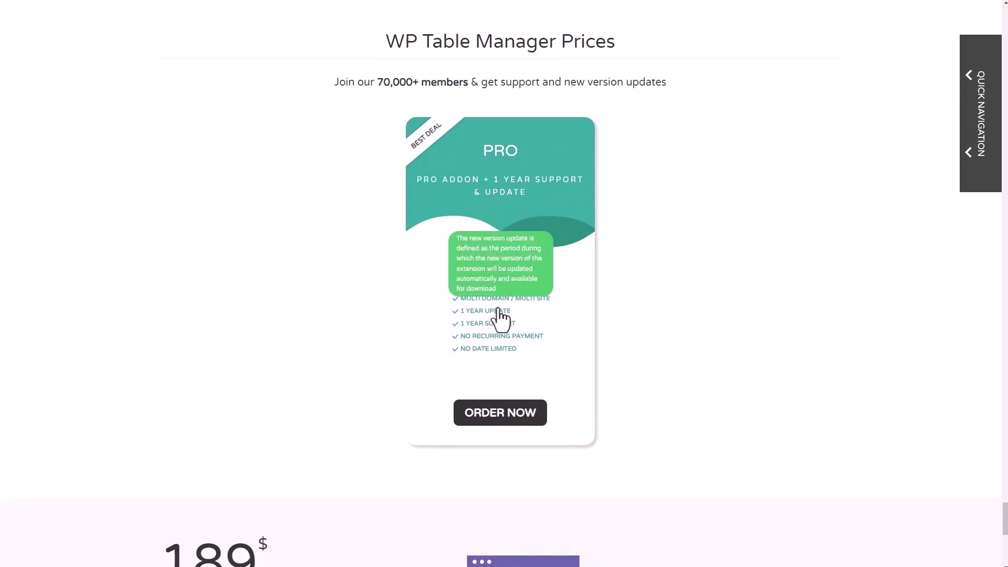
mouse_move(505, 350)
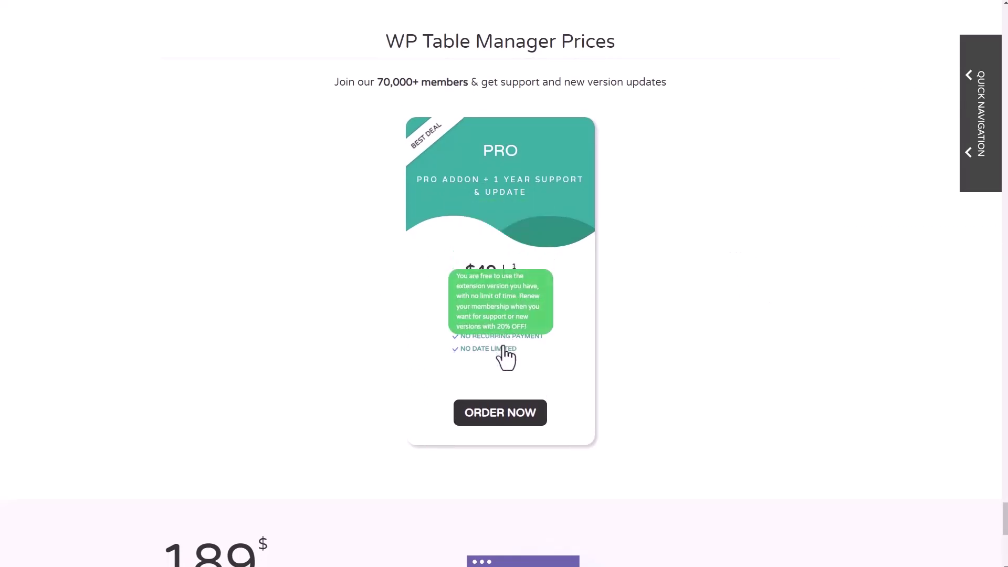